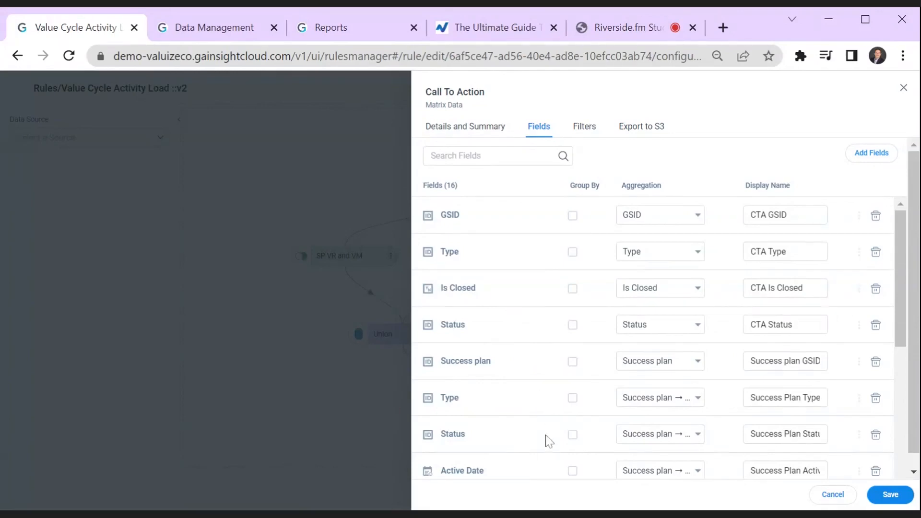
# - Review the Call To Action dataset's selected fields and its filters, and close the dataset
pyautogui.scroll(-3, 538, 422)
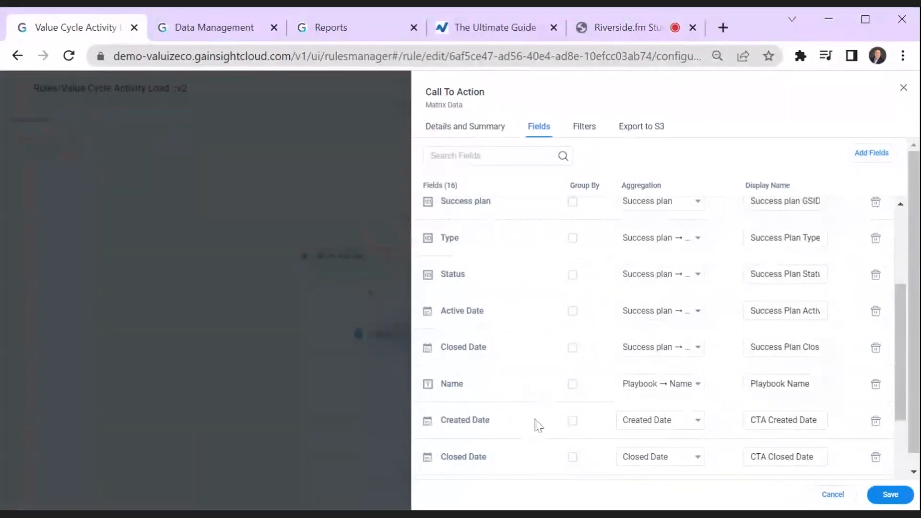
pyautogui.scroll(-3, 566, 399)
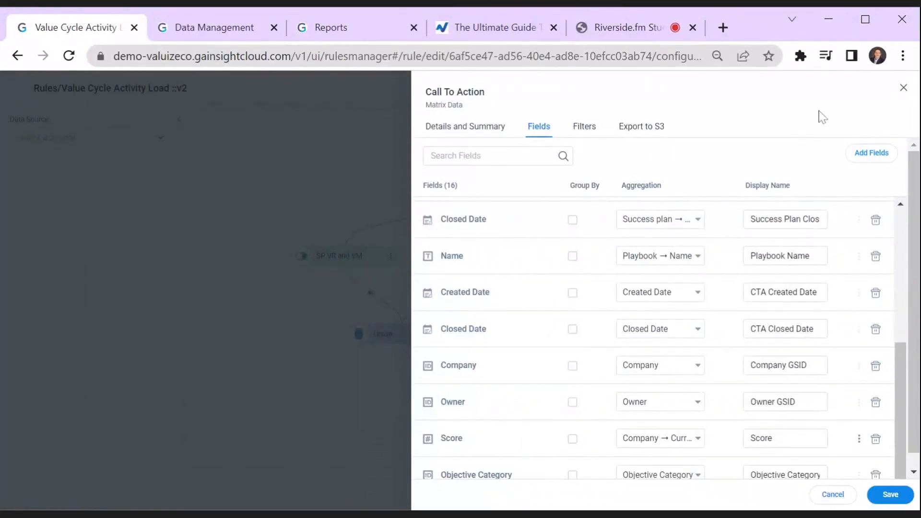
pyautogui.click(584, 128)
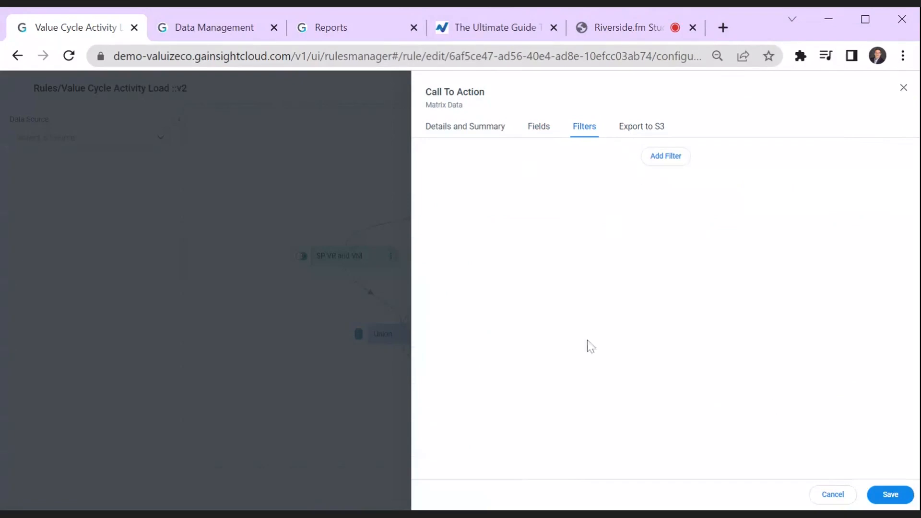
pyautogui.click(903, 89)
# - Examine the fields of the SP VR and VM transform and the case logic behind its At Risk field
pyautogui.moveTo(377, 267)
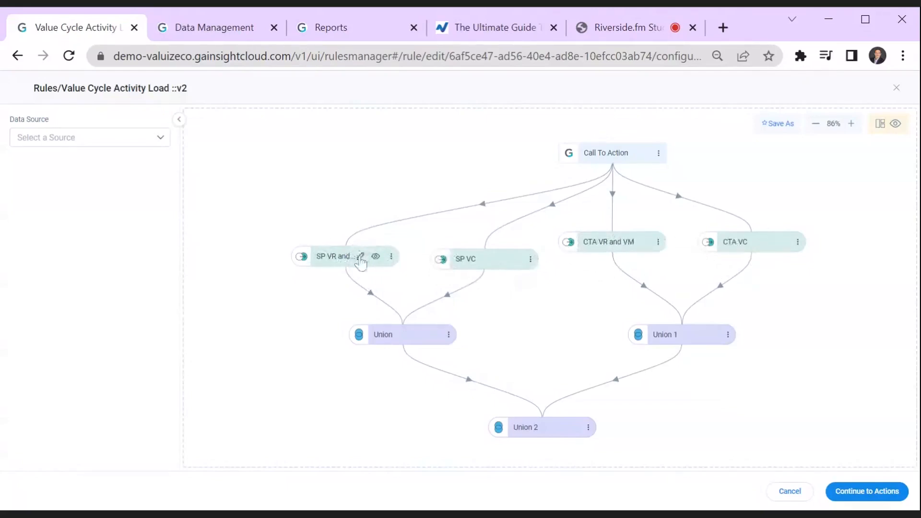
pyautogui.click(360, 259)
pyautogui.click(548, 124)
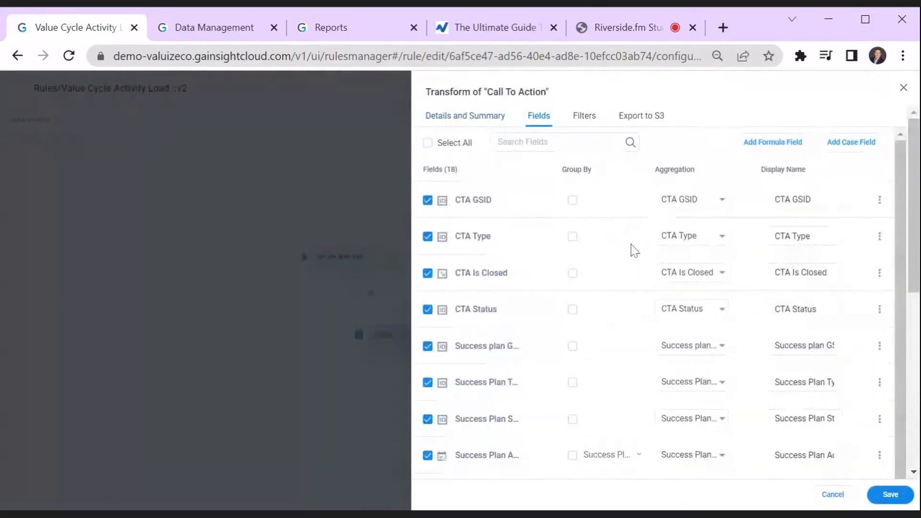
pyautogui.scroll(-8, 631, 249)
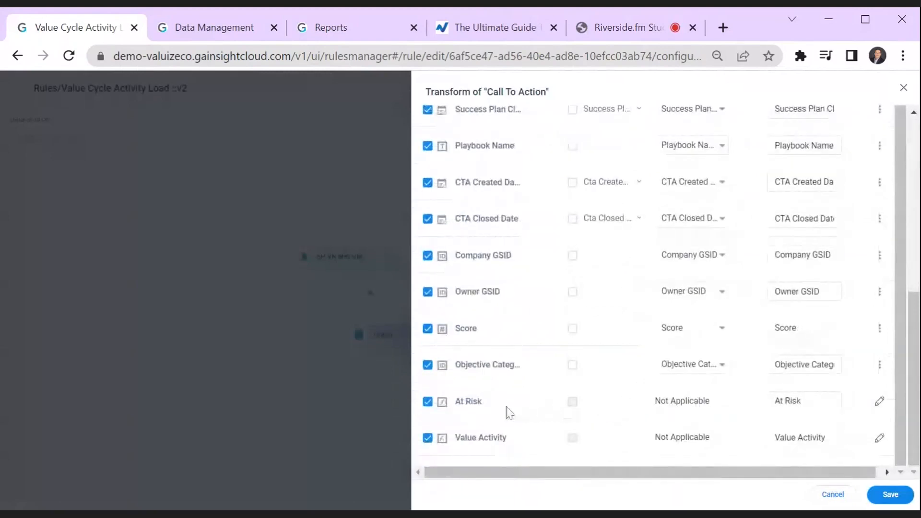
pyautogui.click(428, 402)
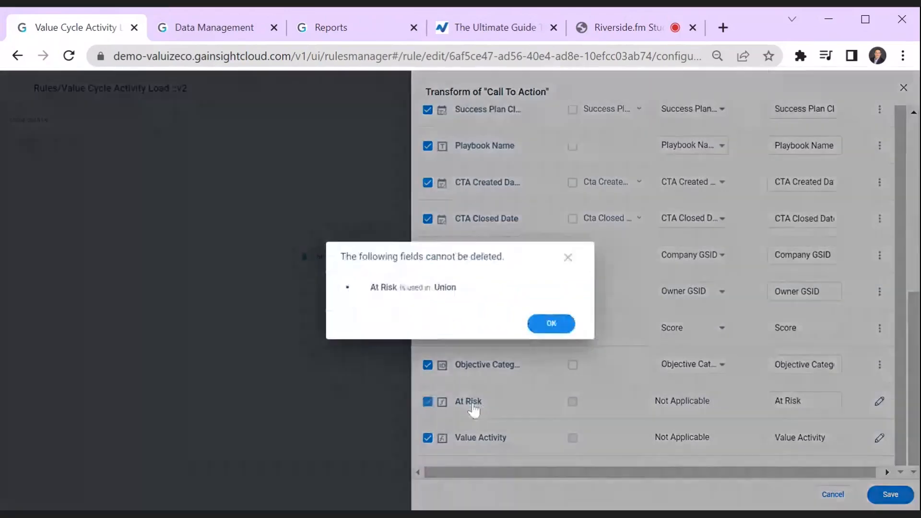
pyautogui.click(553, 324)
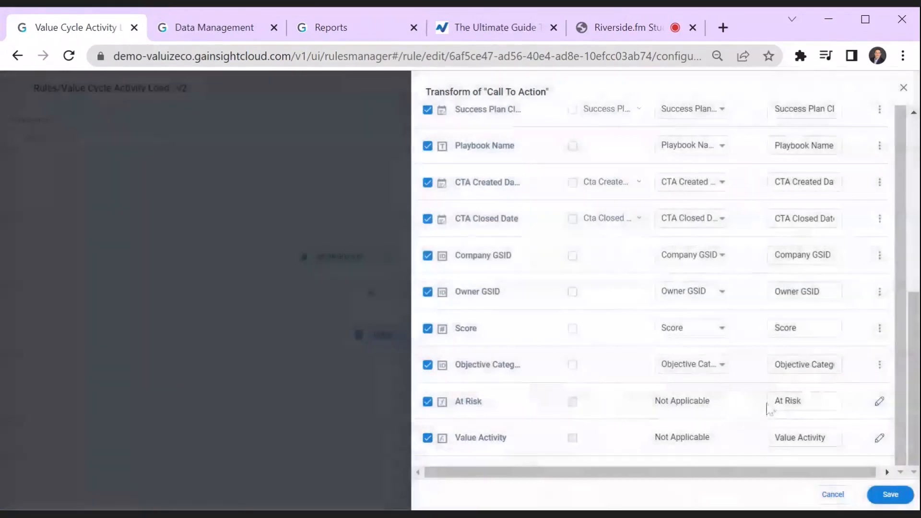
pyautogui.click(880, 401)
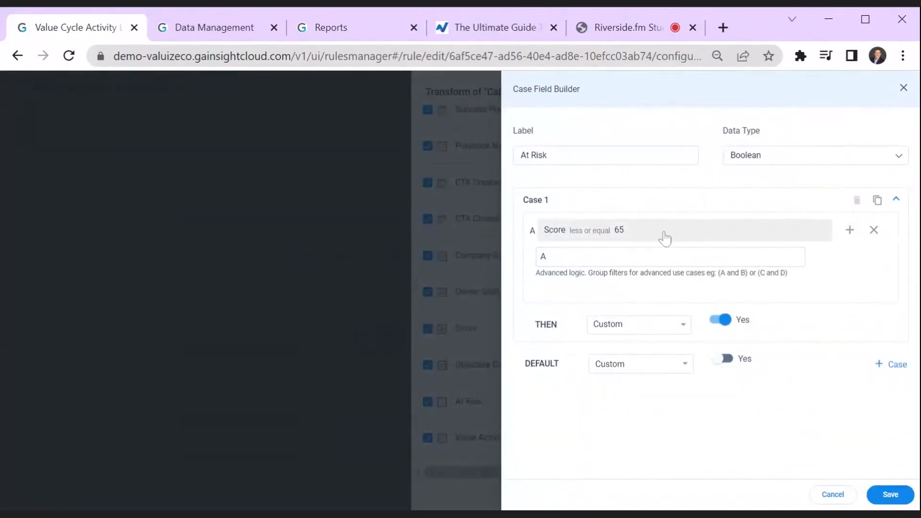
pyautogui.click(903, 89)
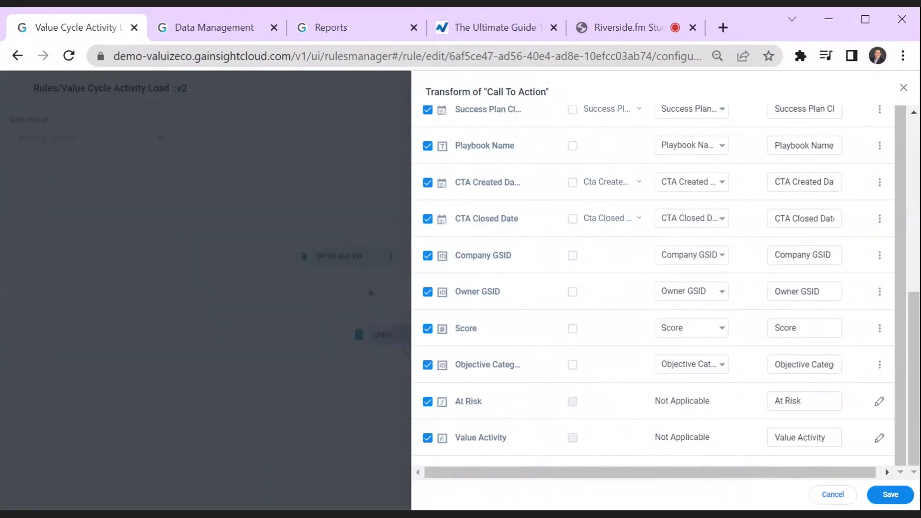
# - Open the Value Activity case field of this transform and examine the conditions of Case 1
pyautogui.click(880, 437)
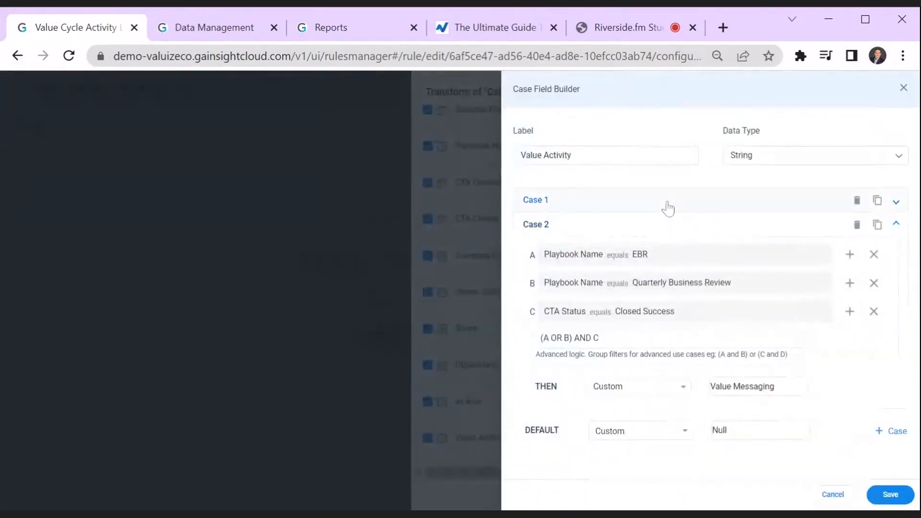
pyautogui.click(668, 207)
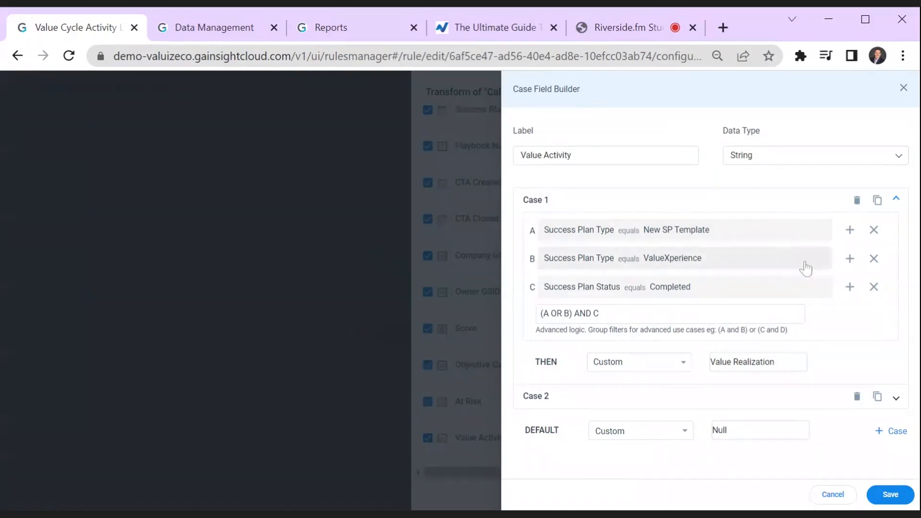
# - Try the operator "in" for the first Success Plan Type condition of Case 1 and look through the selectable plan types
pyautogui.click(783, 243)
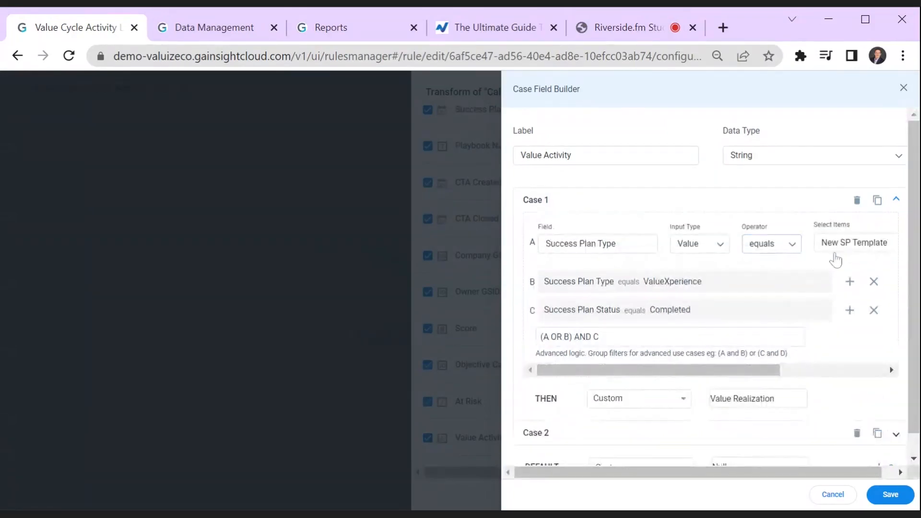
pyautogui.click(793, 247)
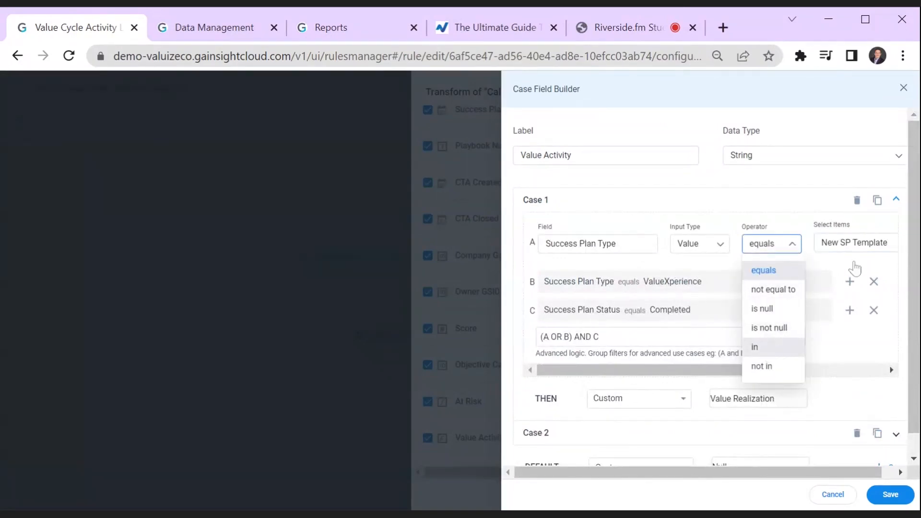
pyautogui.click(756, 347)
pyautogui.click(856, 242)
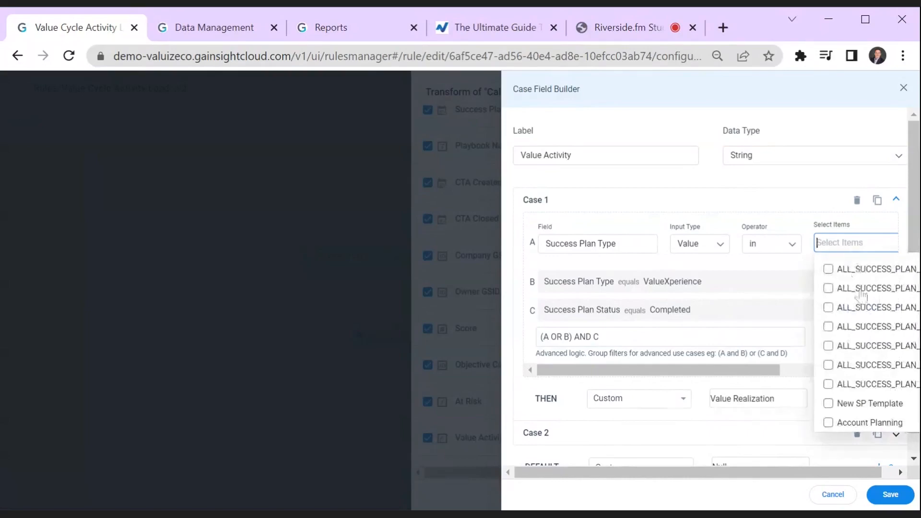
pyautogui.scroll(-2, 859, 298)
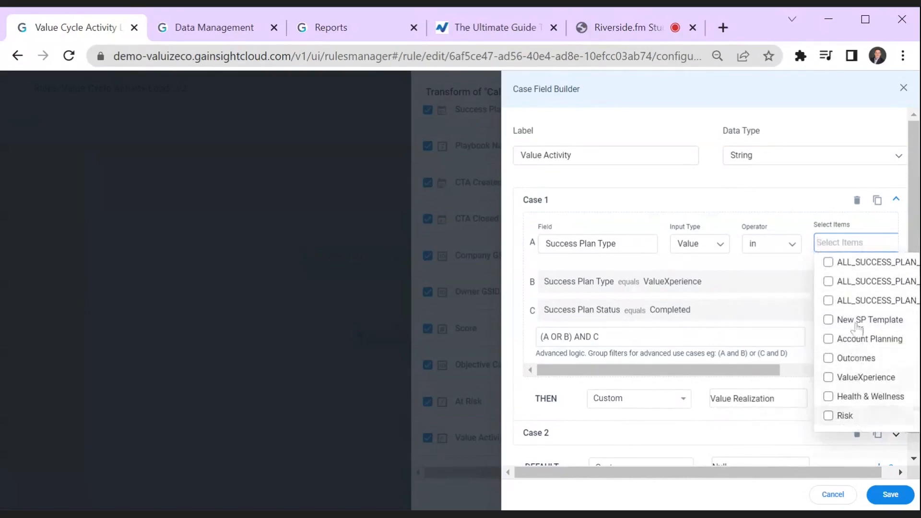
pyautogui.click(687, 202)
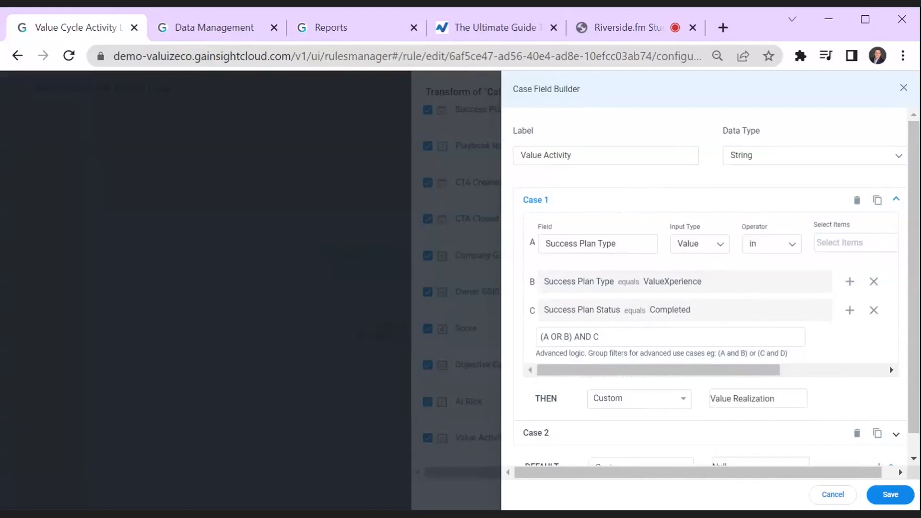
# - Examine Case 2 of the Value Activity field, and close the SP VR and VM transform without saving
pyautogui.click(619, 202)
pyautogui.click(629, 224)
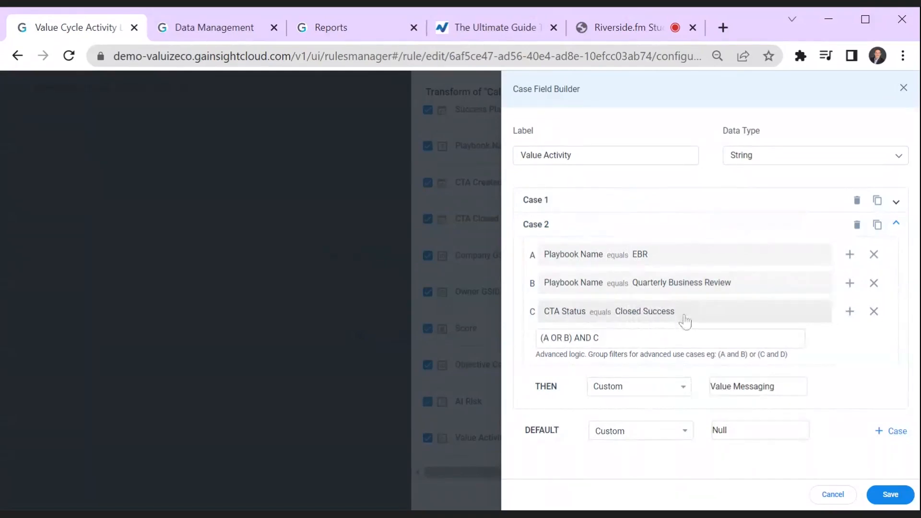
pyautogui.click(712, 387)
pyautogui.click(440, 301)
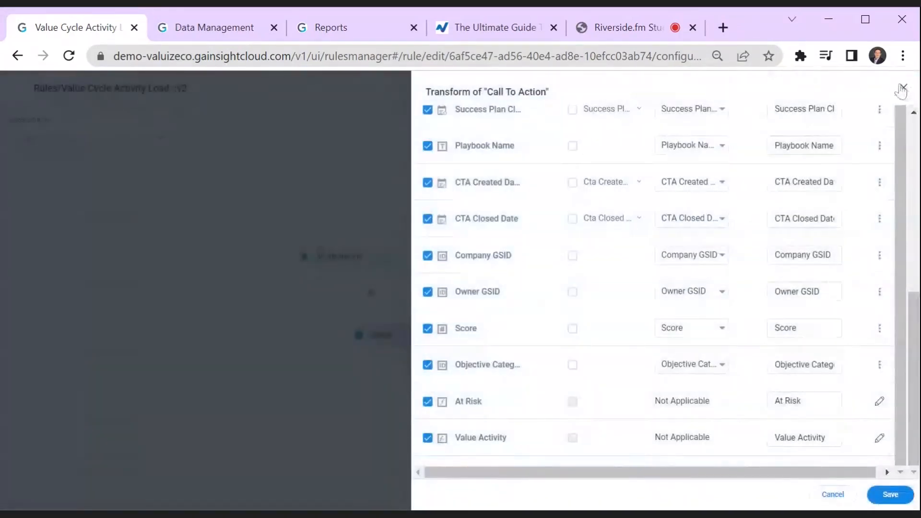
pyautogui.click(903, 89)
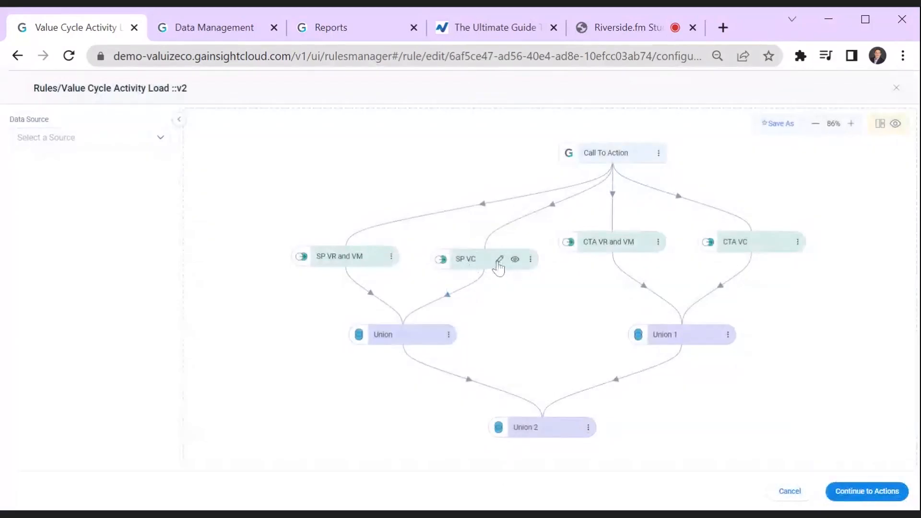
# - Review the SP VC transform's Value Activity case field and its filters, and close the transform without saving
pyautogui.click(499, 263)
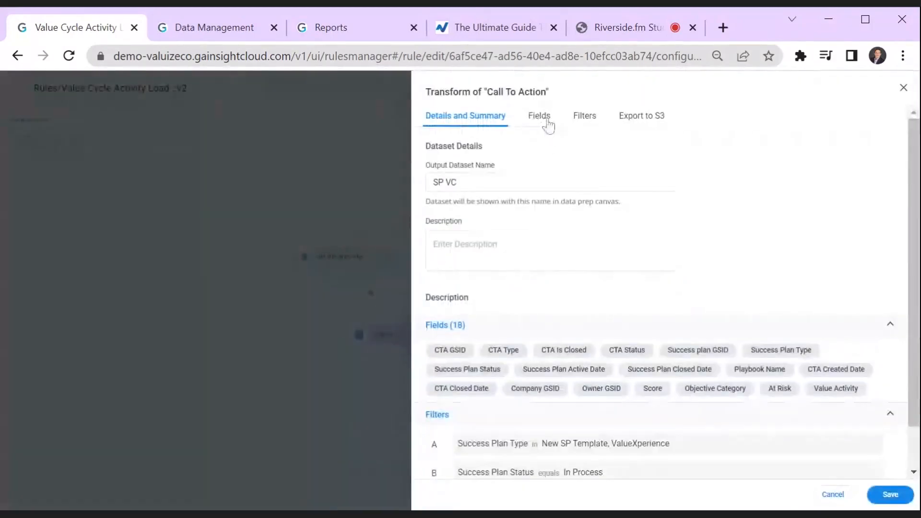
pyautogui.click(543, 117)
pyautogui.scroll(-5, 514, 385)
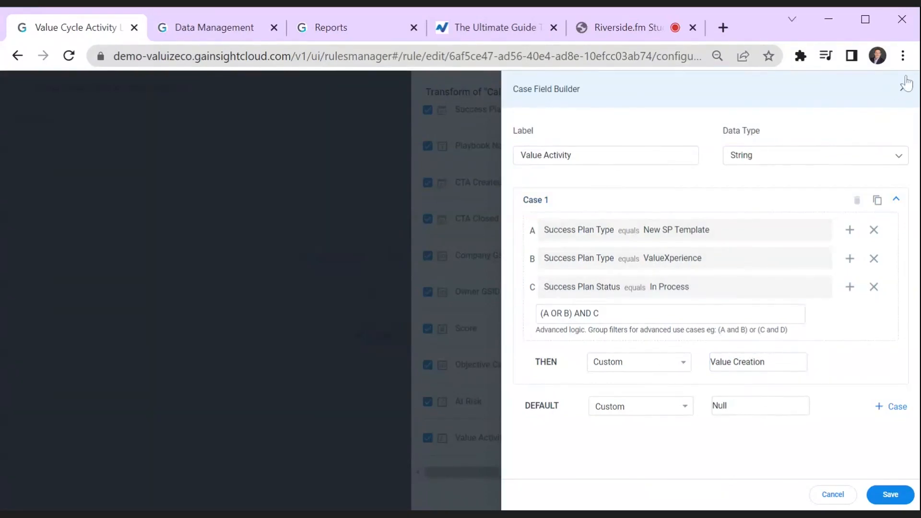
pyautogui.click(905, 91)
pyautogui.scroll(5, 695, 212)
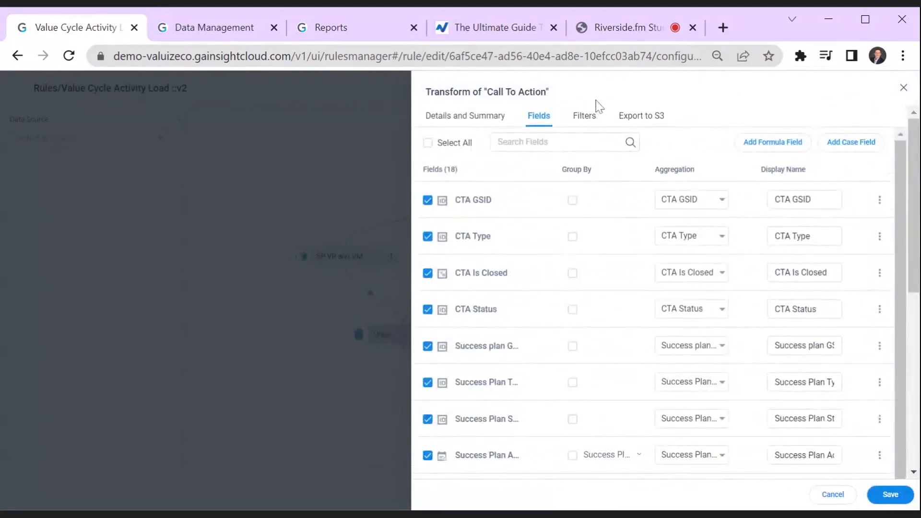
pyautogui.click(586, 120)
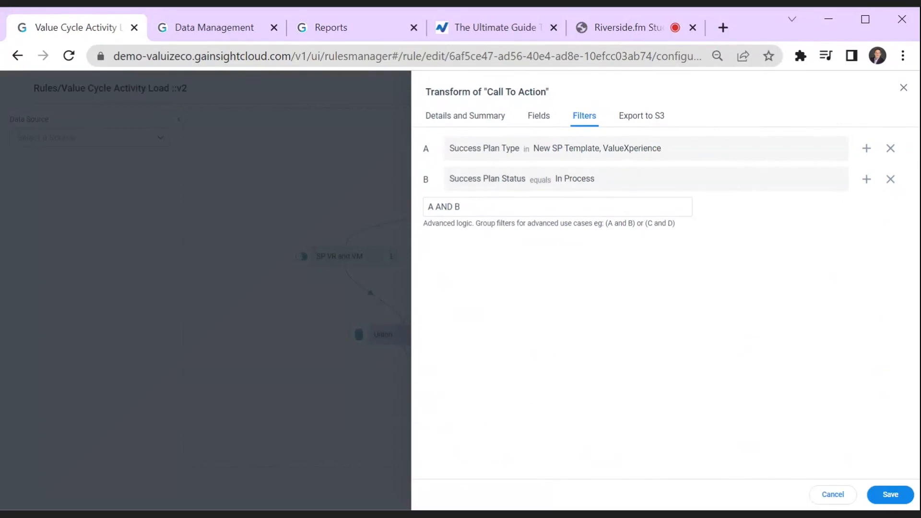
pyautogui.click(904, 89)
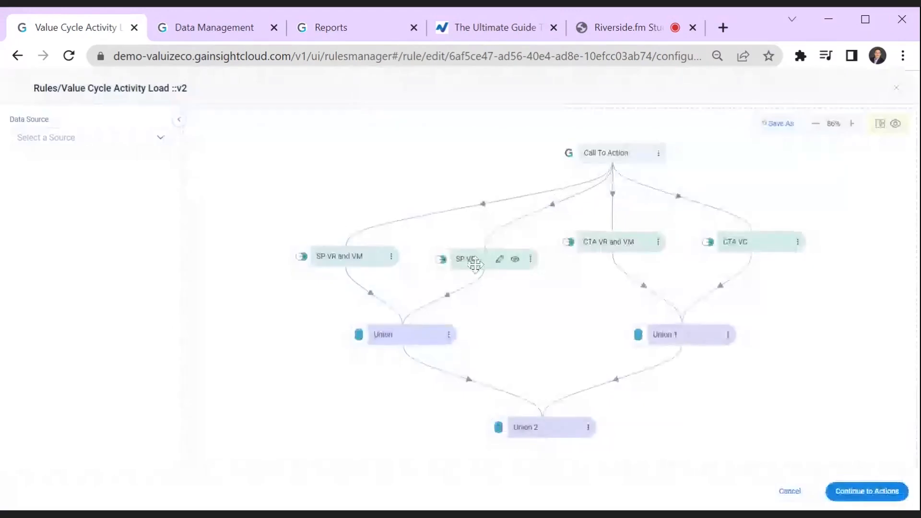
# - Review the CTA VR and VM transform's fields and both cases of its Value Activity field, and close the transform
pyautogui.click(627, 244)
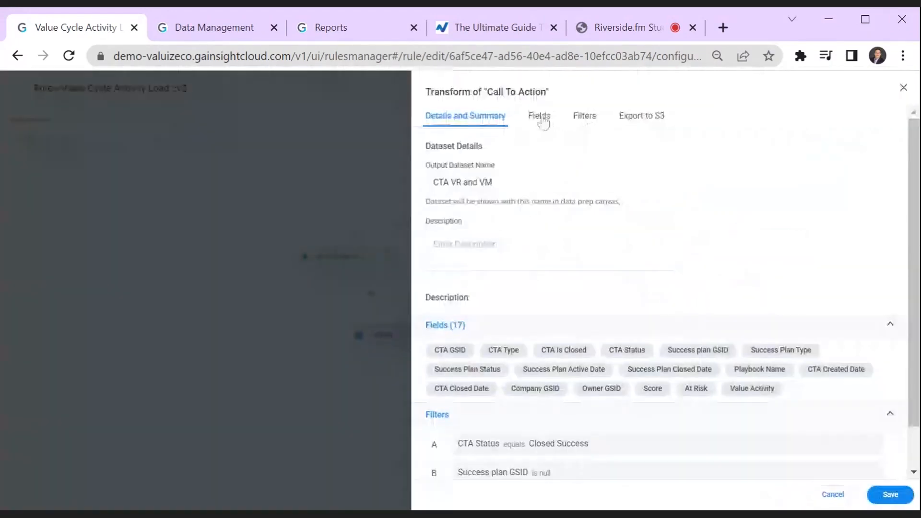
pyautogui.click(540, 116)
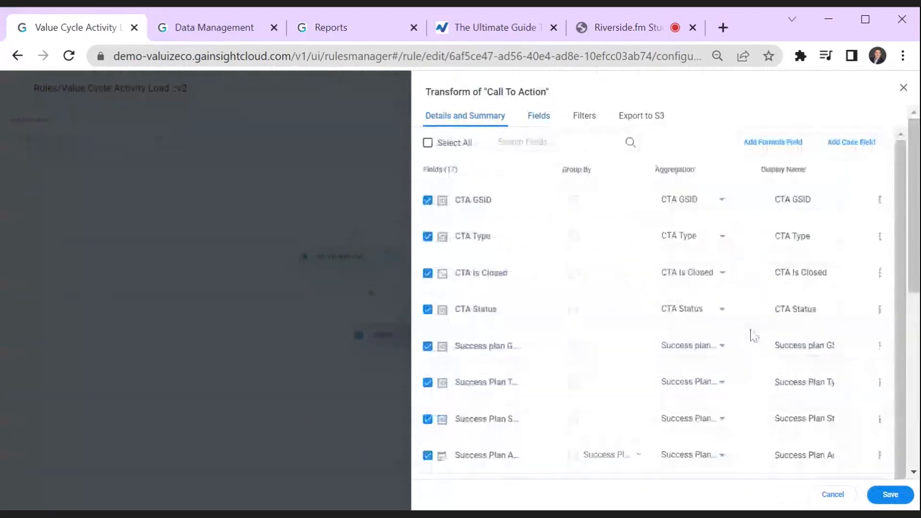
pyautogui.scroll(-8, 752, 336)
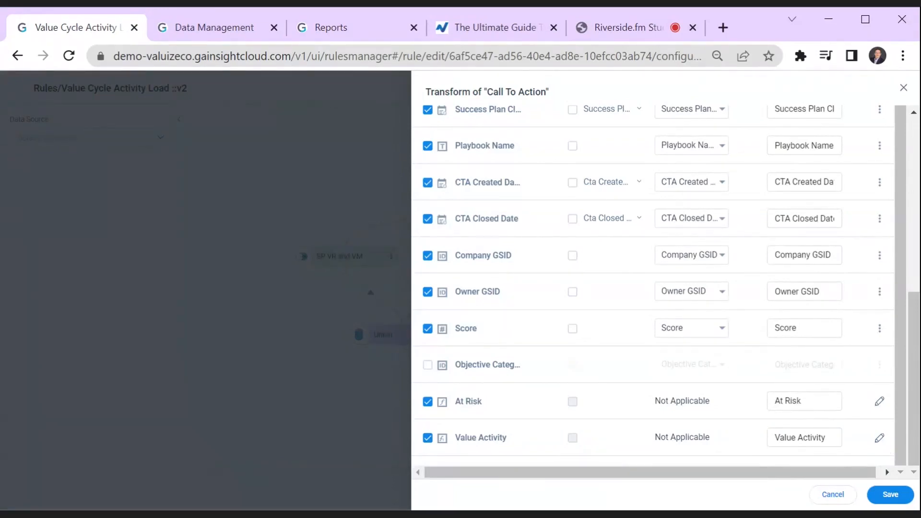
pyautogui.click(881, 437)
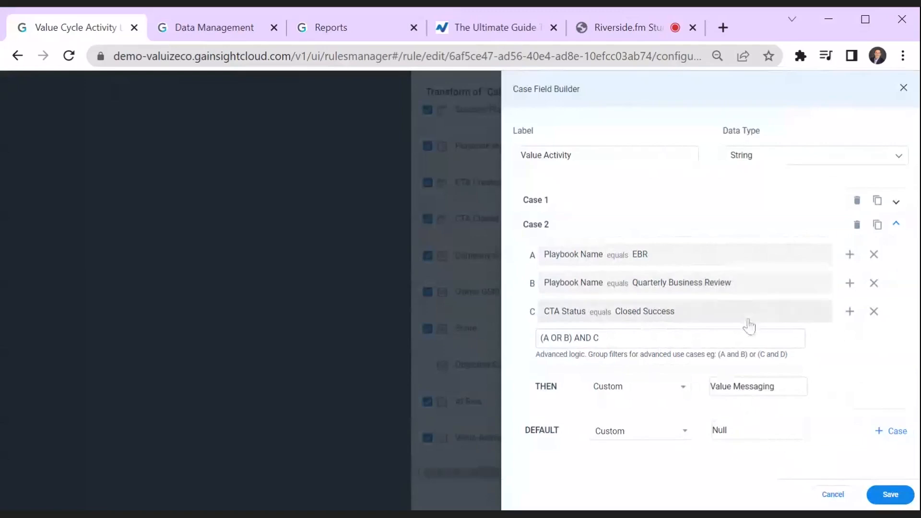
pyautogui.click(664, 204)
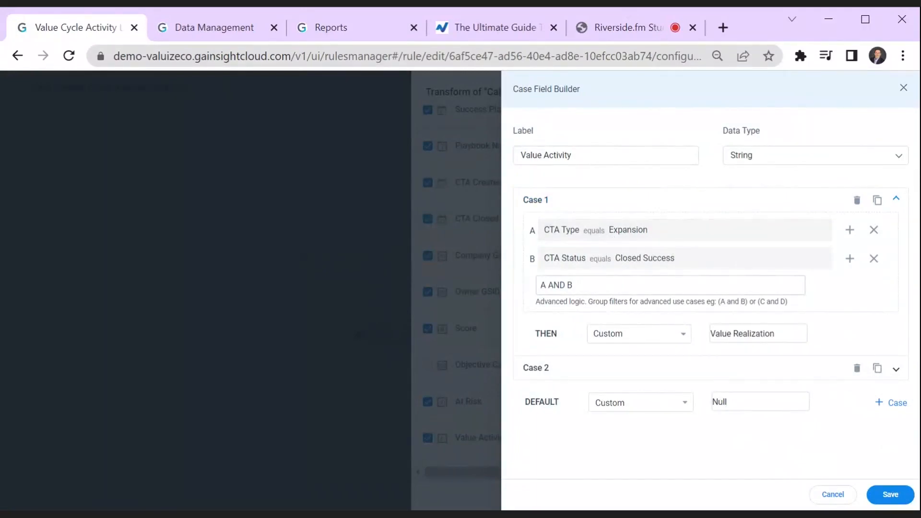
pyautogui.click(904, 88)
pyautogui.click(903, 88)
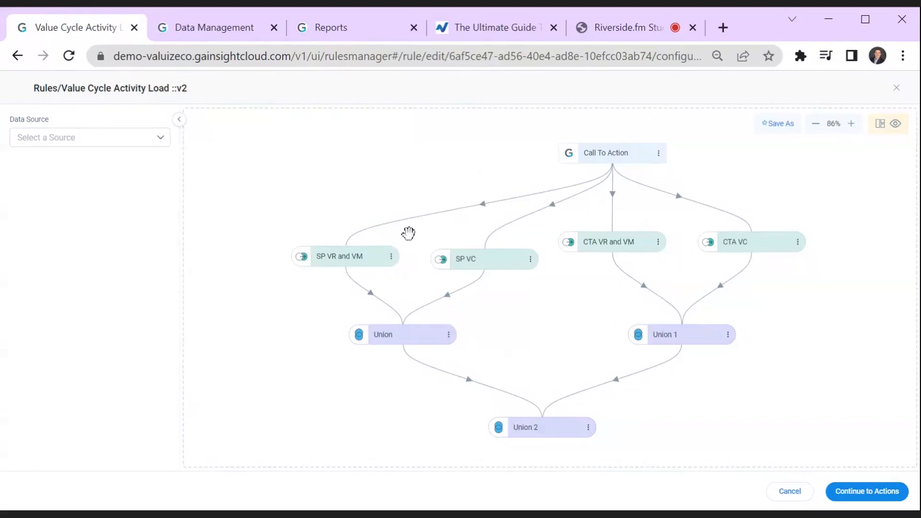
# - Review the field merge mappings in the union of SP VC and SP VR and VM, and close it
pyautogui.moveTo(392, 260)
pyautogui.click(418, 335)
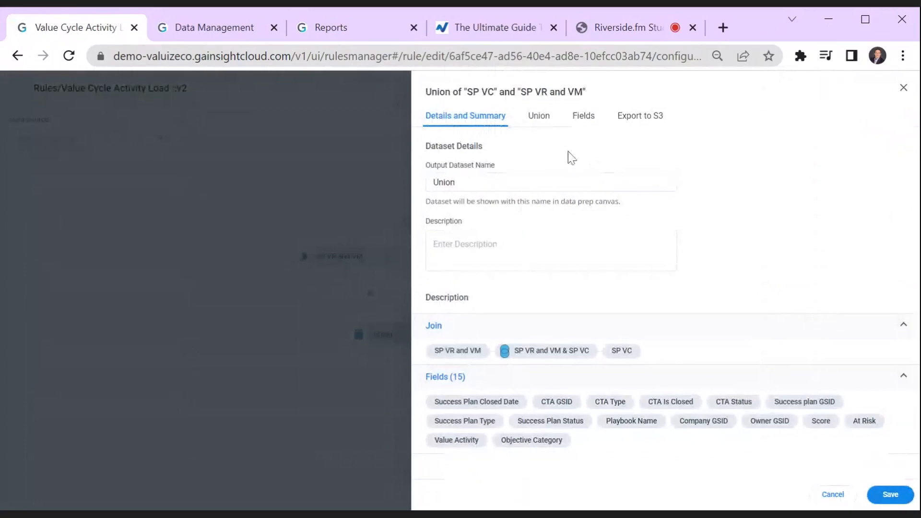
pyautogui.click(538, 120)
pyautogui.scroll(-6, 655, 274)
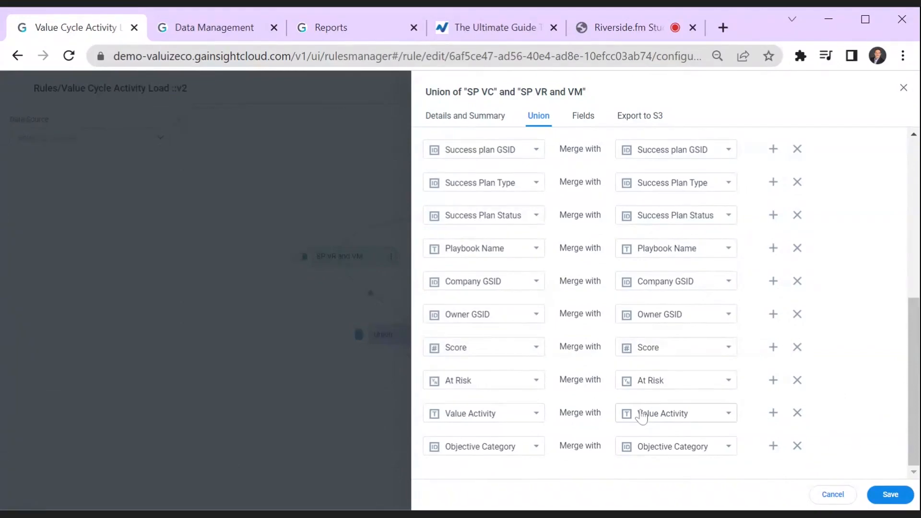
pyautogui.click(902, 88)
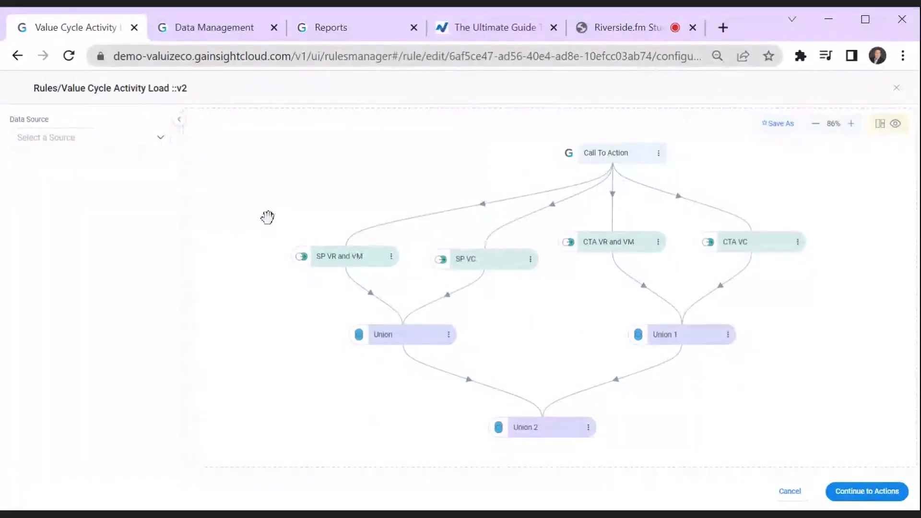
# - Continue from the data setup to the action setup of the Value Cycle Activity Load rule
pyautogui.click(868, 494)
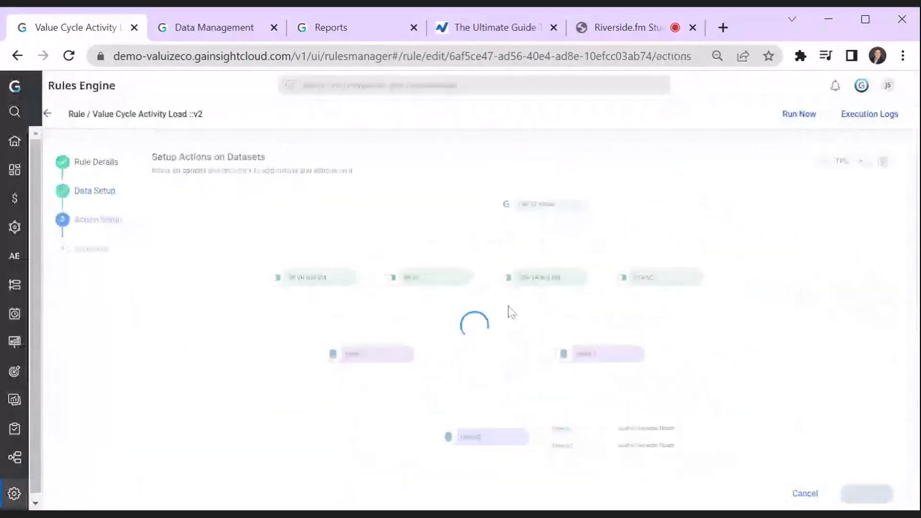
# - Review the conditions of Criteria 1 on the Union 2 dataset and the field mapping of its Load to Gainsight Object action
pyautogui.click(595, 435)
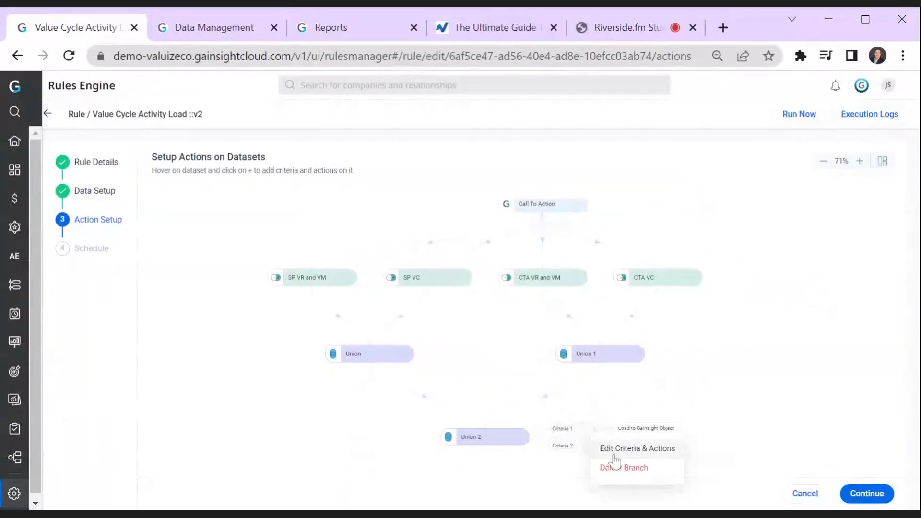
pyautogui.click(624, 447)
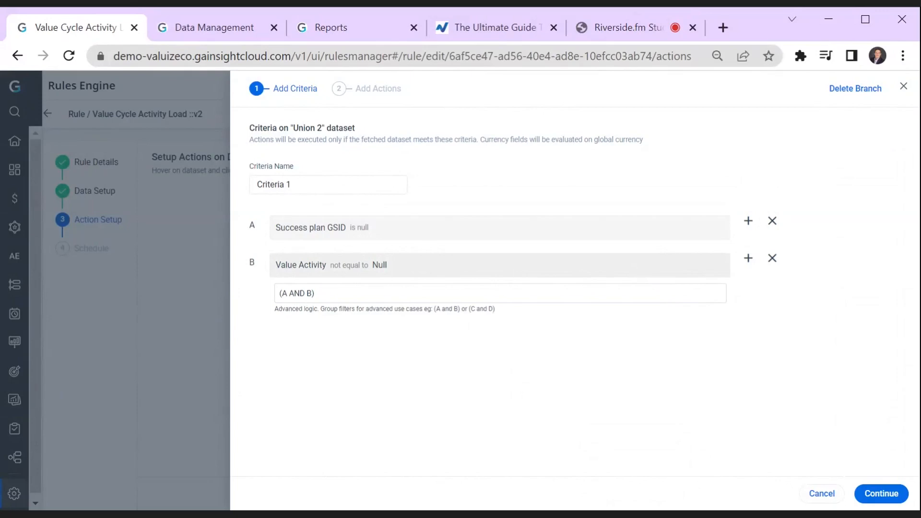
pyautogui.click(355, 89)
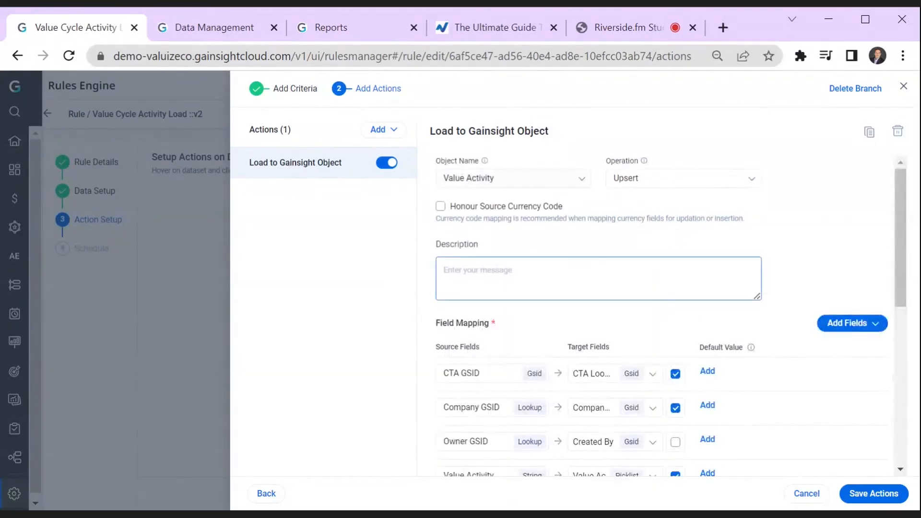
pyautogui.scroll(-2, 729, 323)
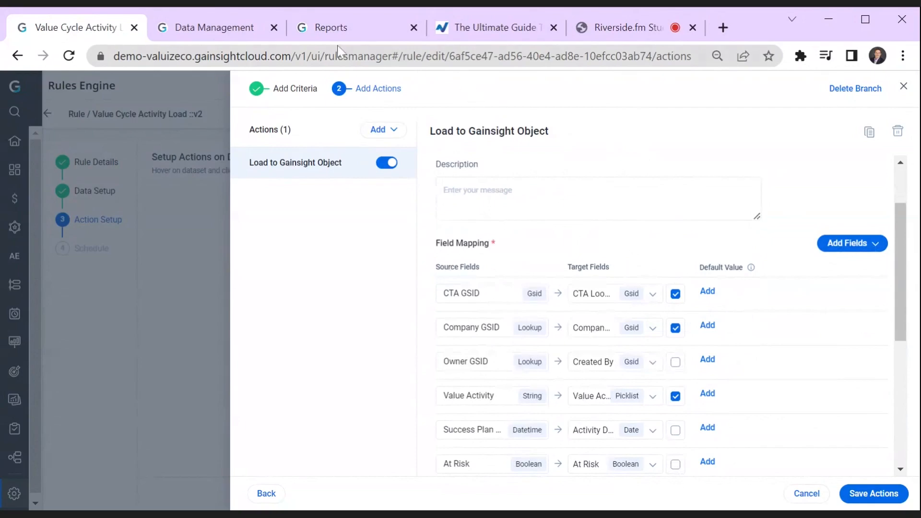
# - Examine the first CSM's stacked bar in the Manager Value Activity report, and return to the rule's Criteria 1 field mapping
pyautogui.click(346, 29)
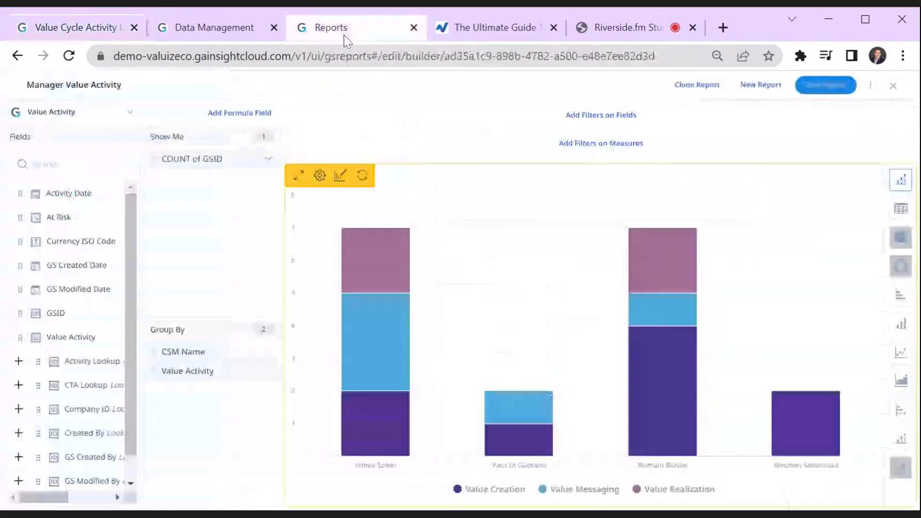
pyautogui.moveTo(383, 354)
pyautogui.moveTo(363, 421)
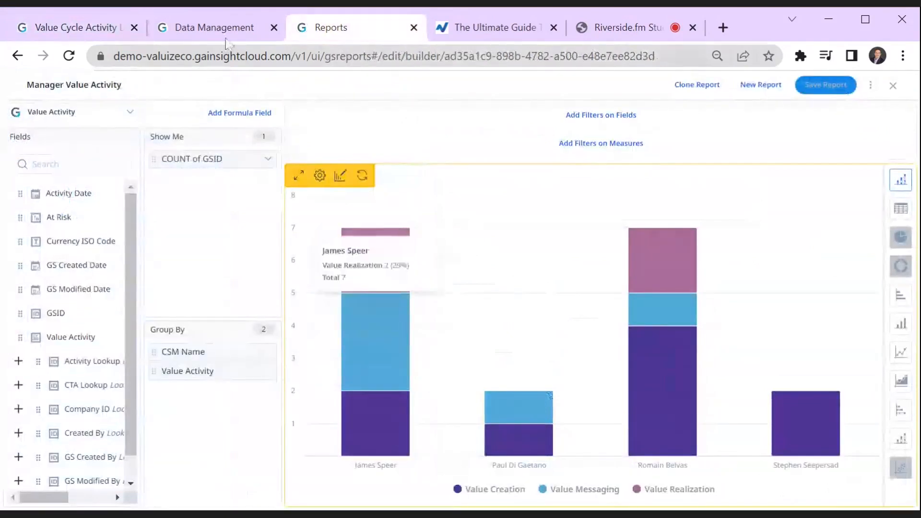
pyautogui.click(91, 27)
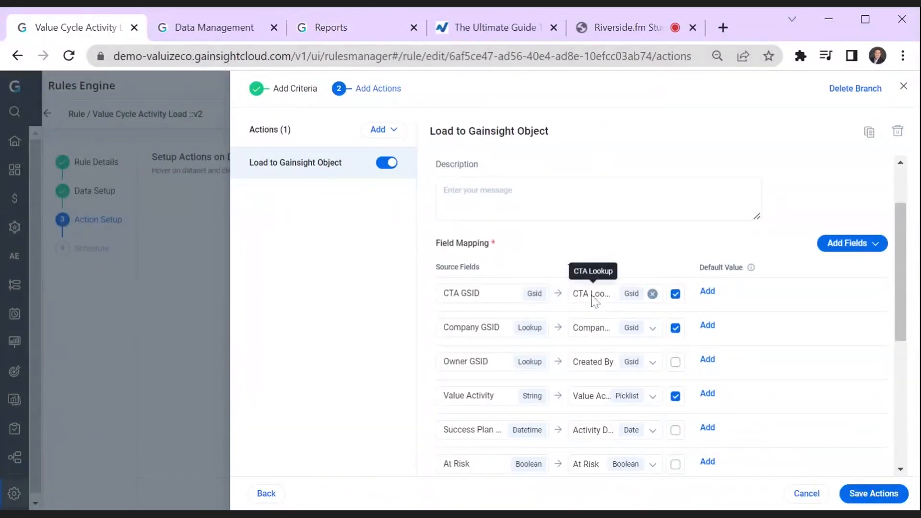
# - Drill into the first CSM's Value Messaging records in the Manager Value Activity report and open the Quarterly Business Review CTA dated 5/11/2023
pyautogui.click(341, 38)
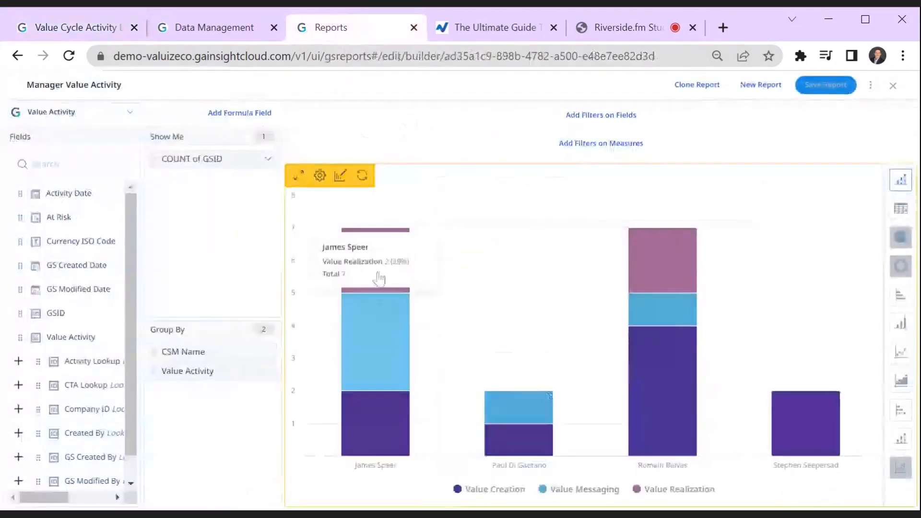
pyautogui.click(379, 331)
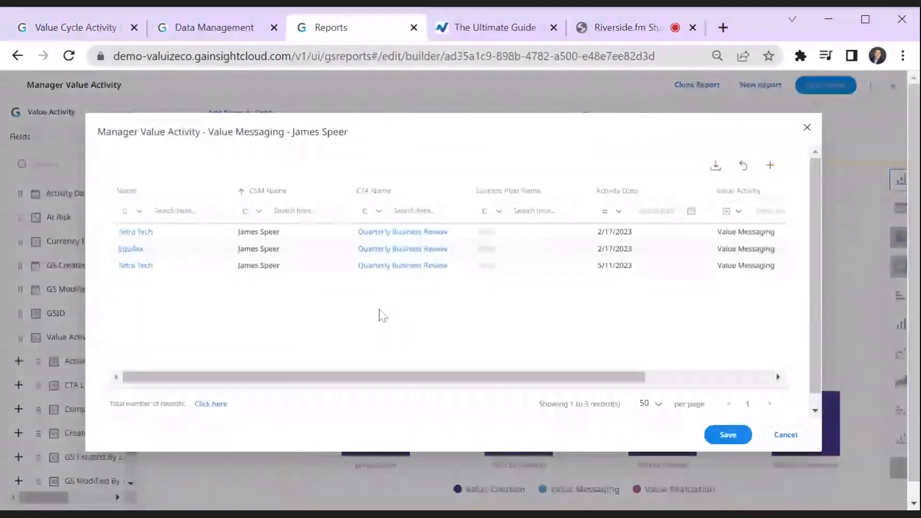
pyautogui.click(394, 266)
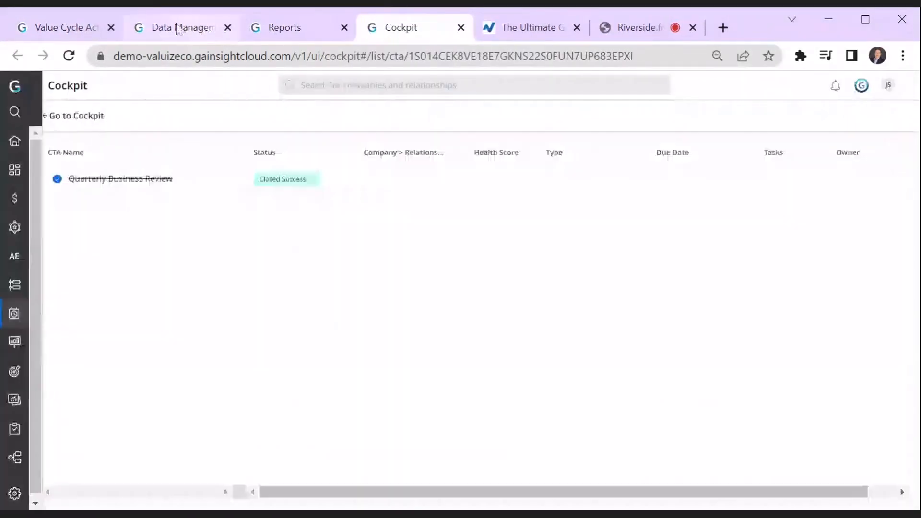
# - Return to the rule, close Criteria 1, and review the conditions of Criteria 2 and its Load to Gainsight Object field mapping
pyautogui.click(100, 27)
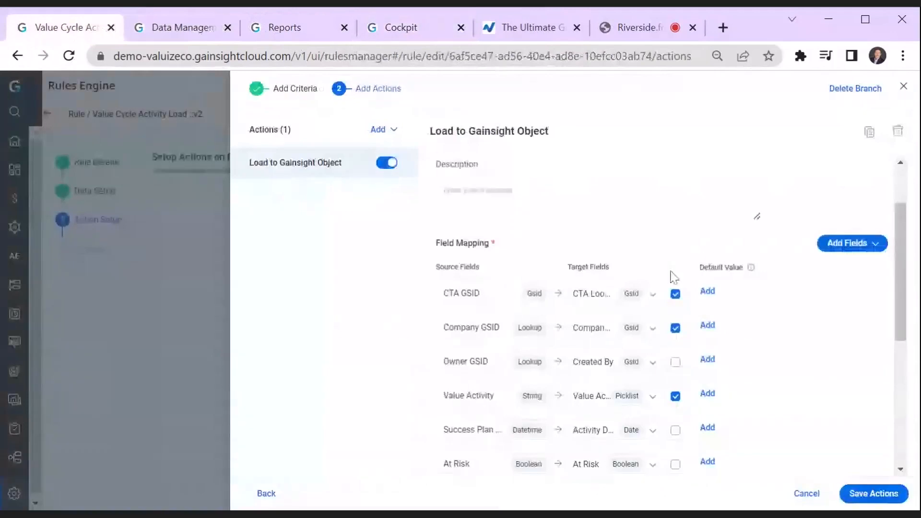
pyautogui.click(902, 86)
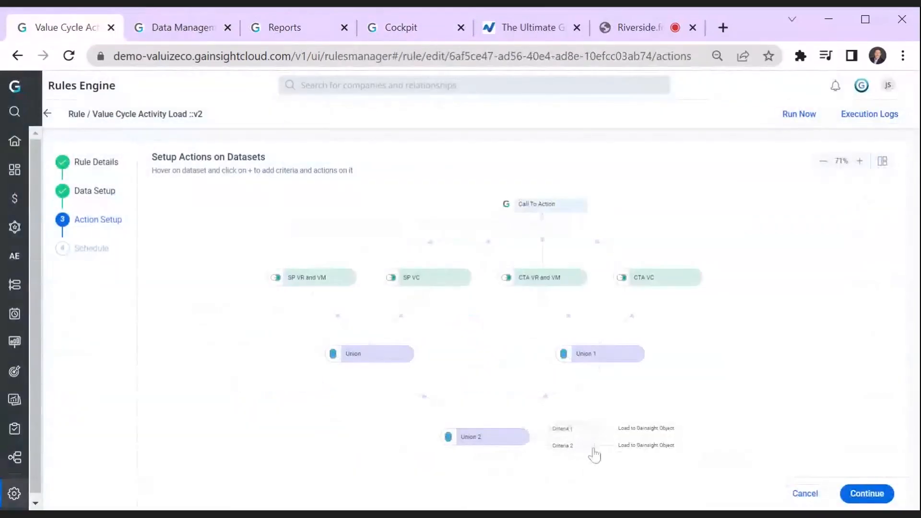
pyautogui.click(594, 446)
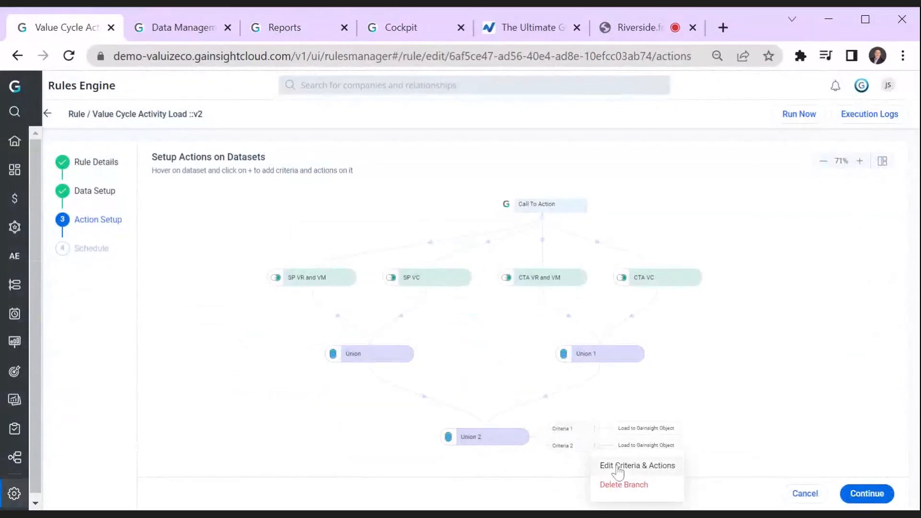
pyautogui.click(595, 468)
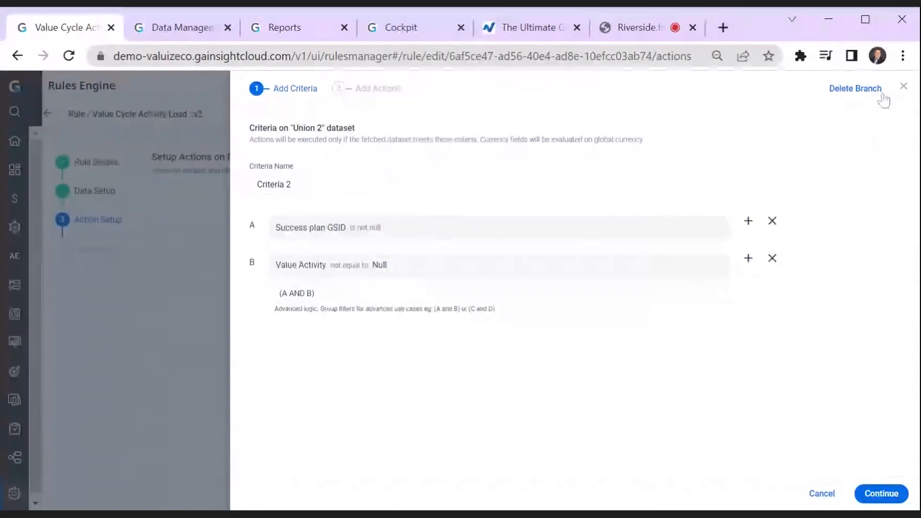
pyautogui.click(904, 86)
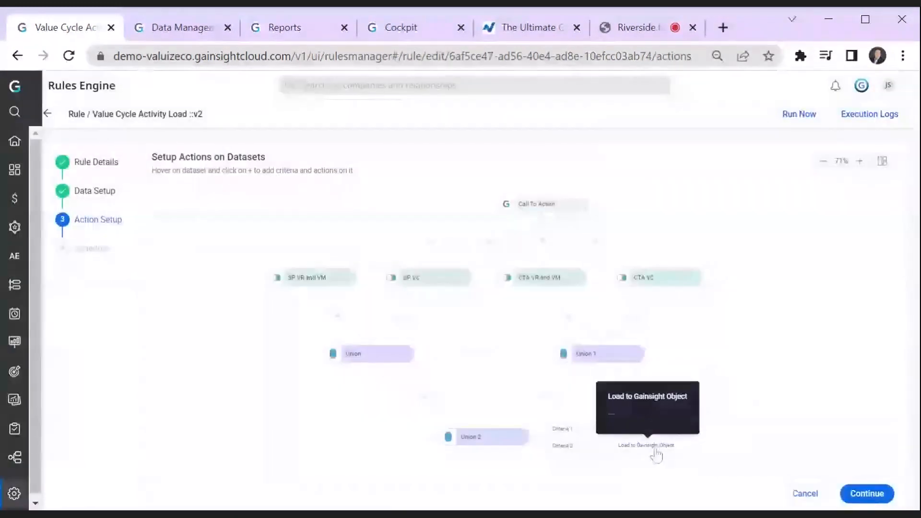
pyautogui.click(659, 454)
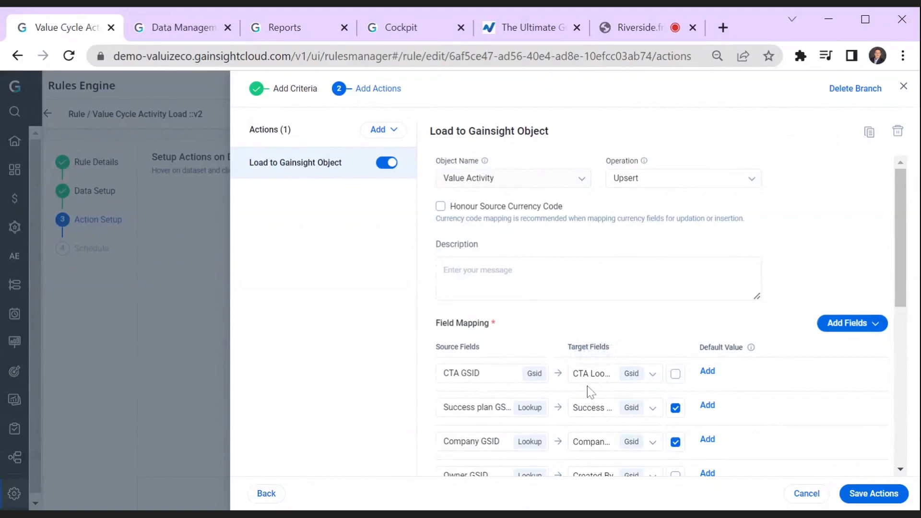
pyautogui.click(904, 86)
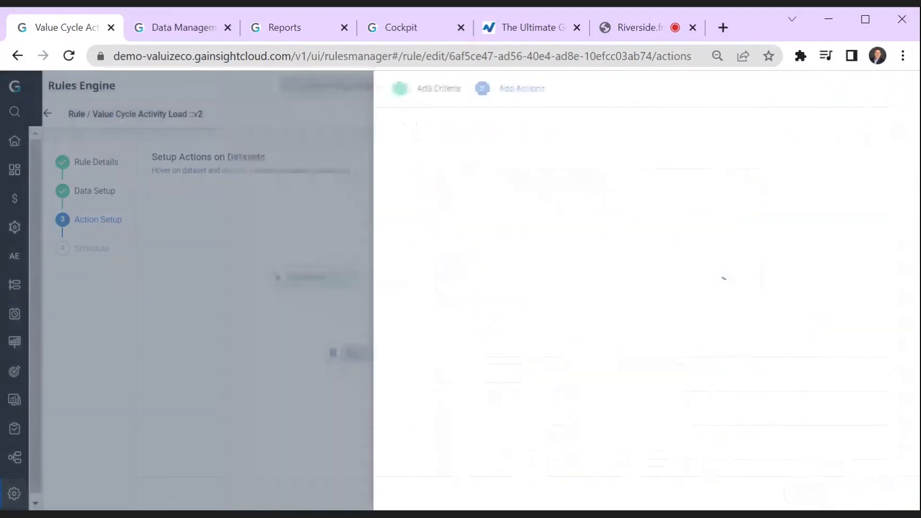
# - Review the Value Activity object's fields in Data Management, including its lookup fields, up to the start of the list
pyautogui.hotkey('ctrl', 'Tab')
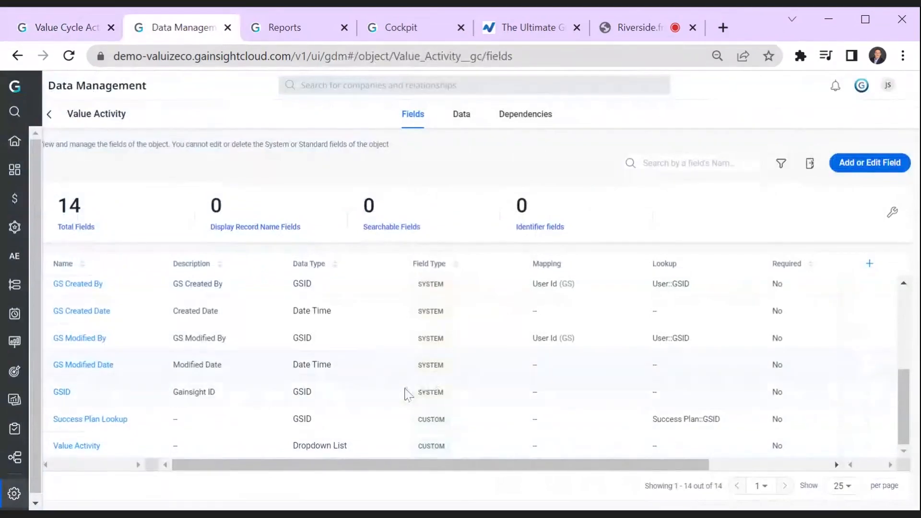
pyautogui.scroll(3, 240, 379)
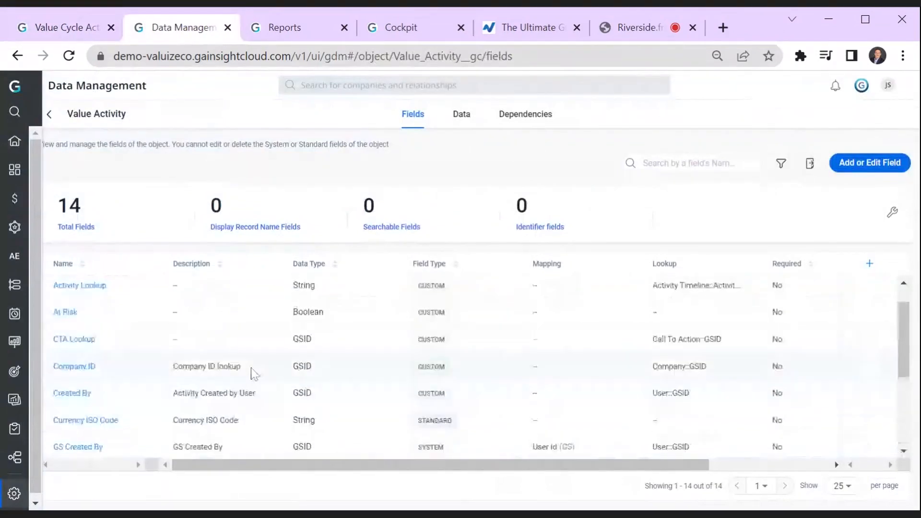
pyautogui.scroll(1, 251, 370)
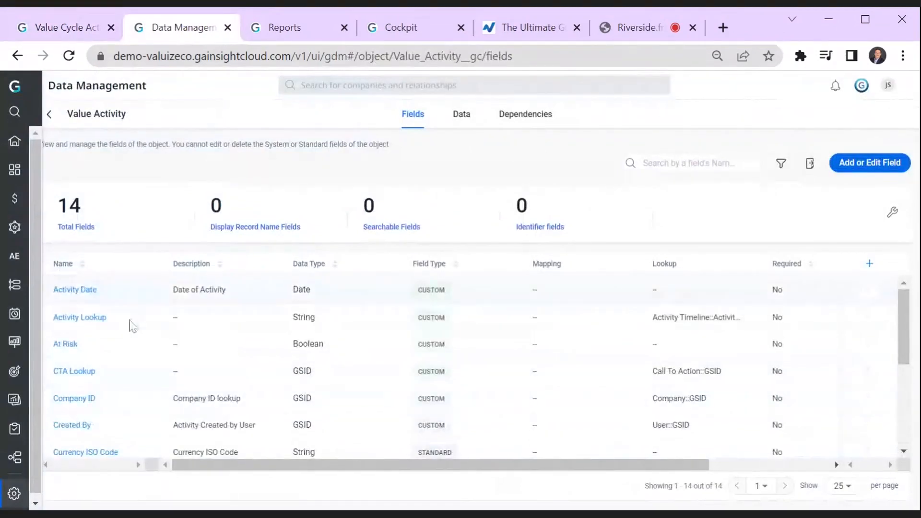